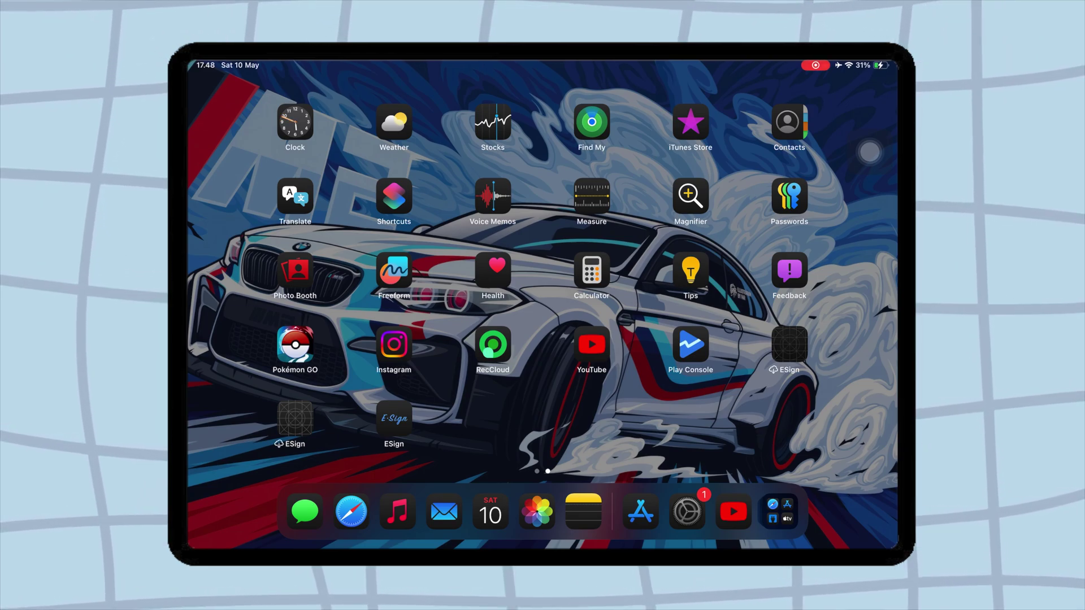
Delete the first ESign app from the home screen and confirm its removal
right_click(789, 345)
left_click(696, 239)
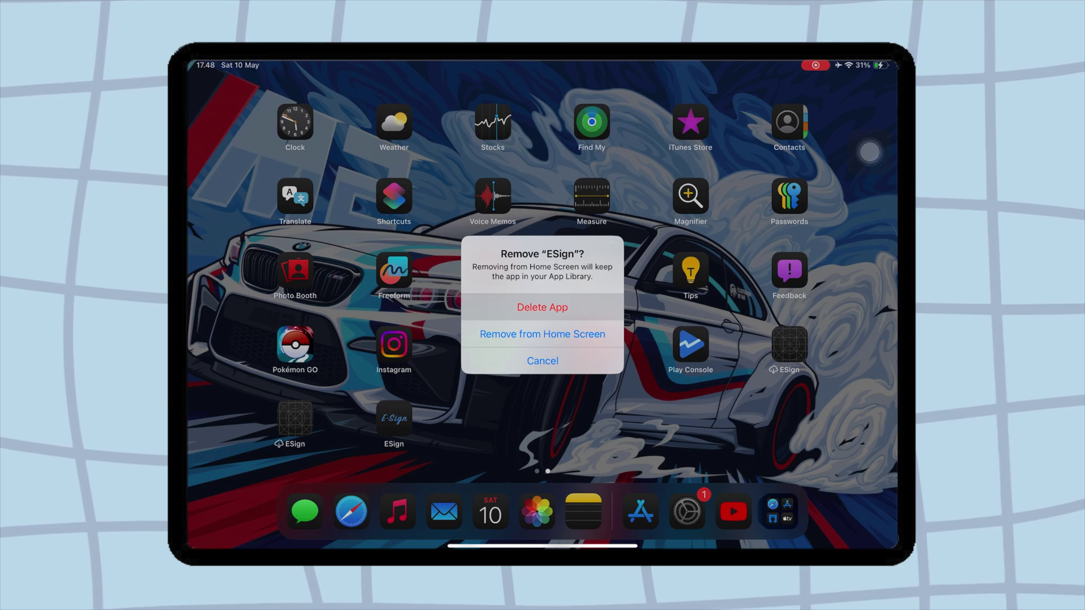
left_click(542, 307)
left_click(585, 334)
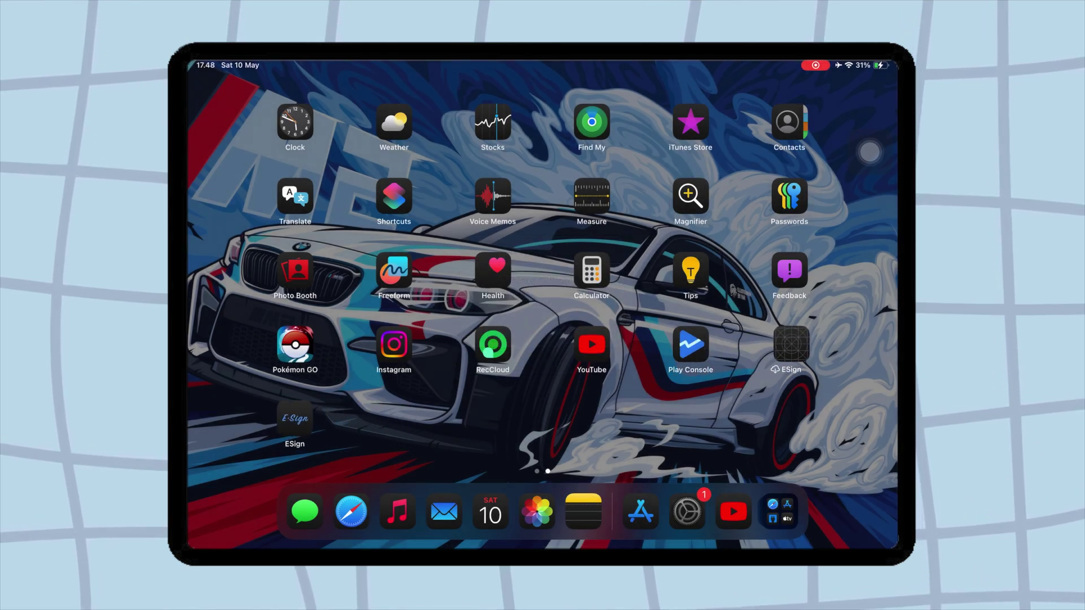
Delete the second ESign app likewise, then dismiss the unable-to-install ESign alert
right_click(789, 345)
left_click(704, 241)
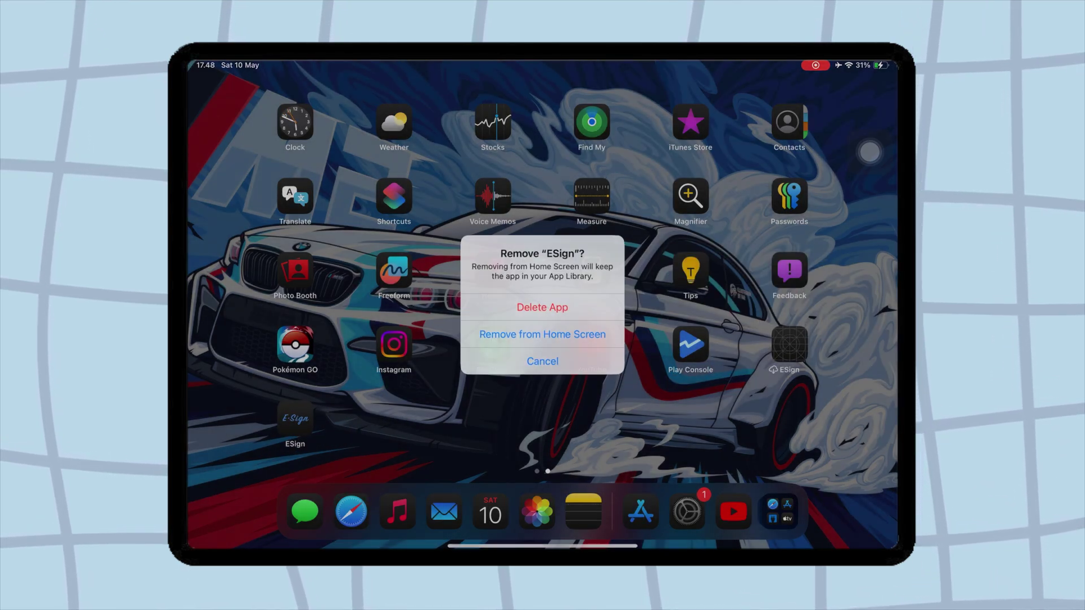
left_click(542, 306)
left_click(585, 334)
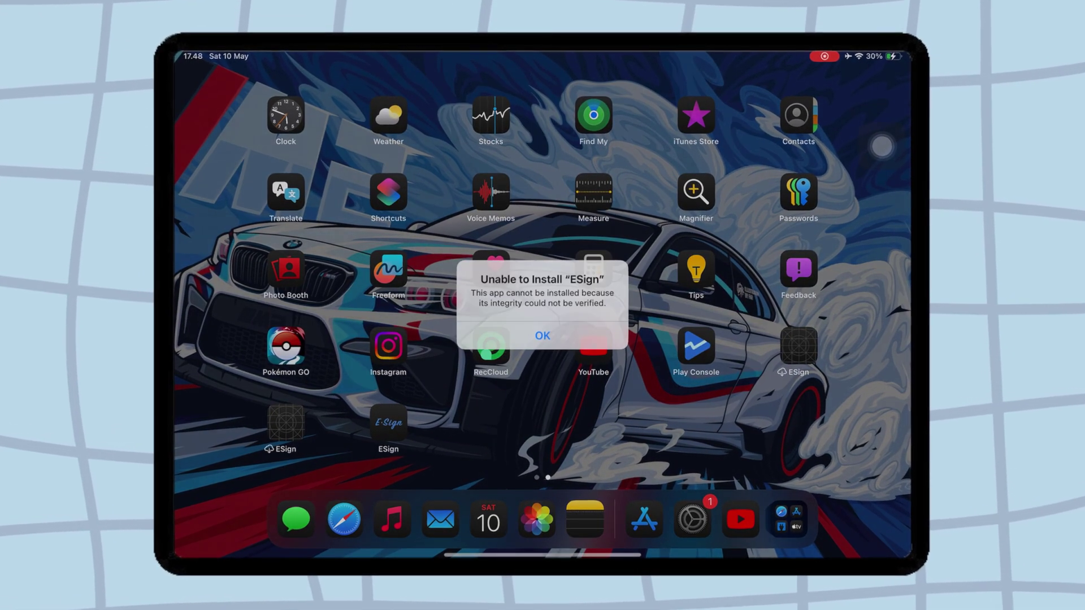
left_click(543, 335)
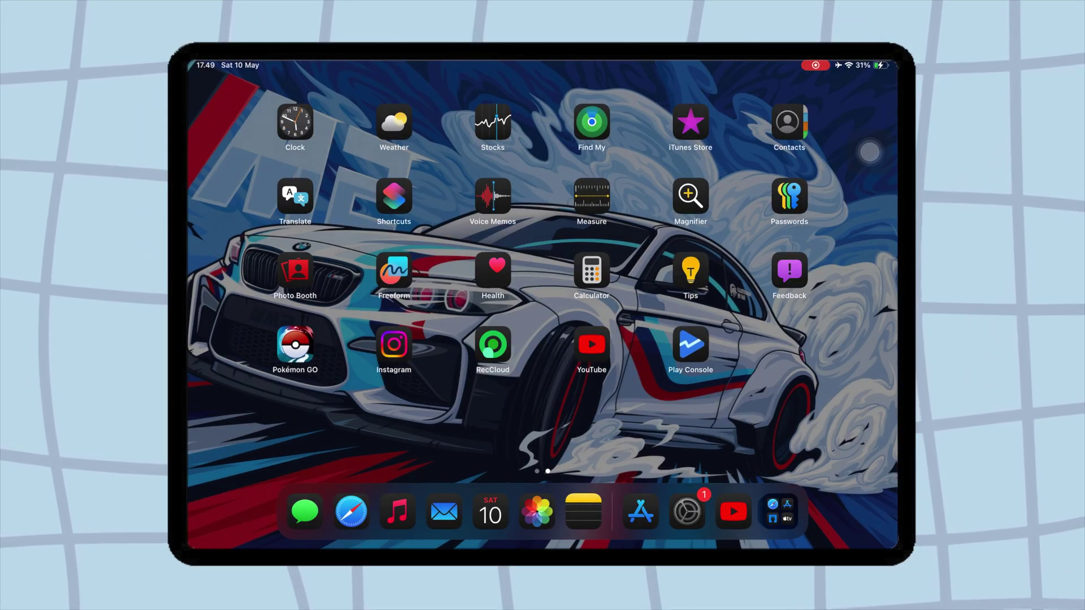
left_click(687, 511)
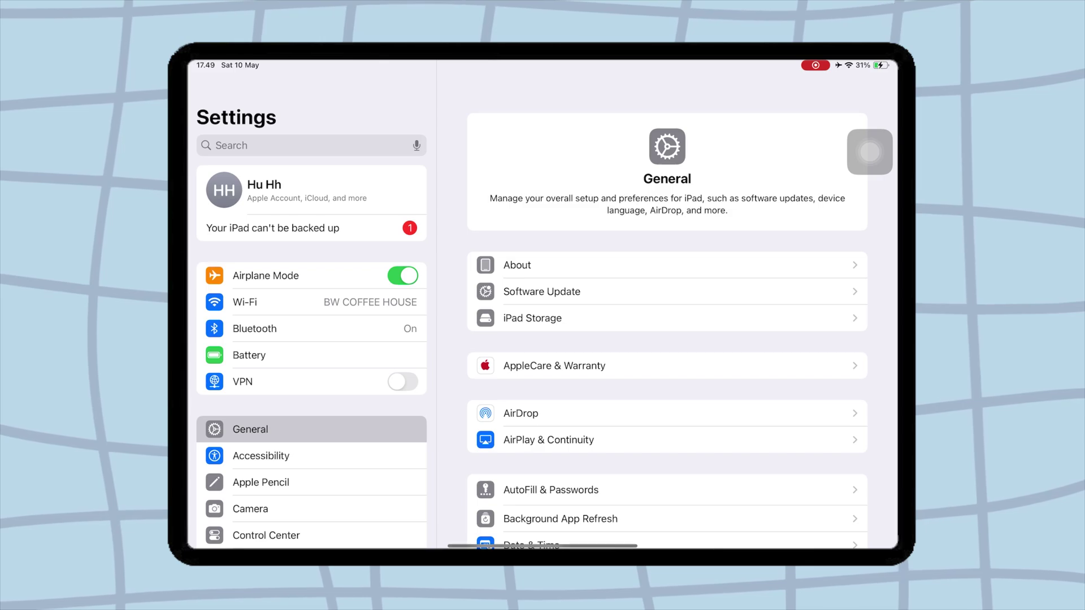
left_click(311, 190)
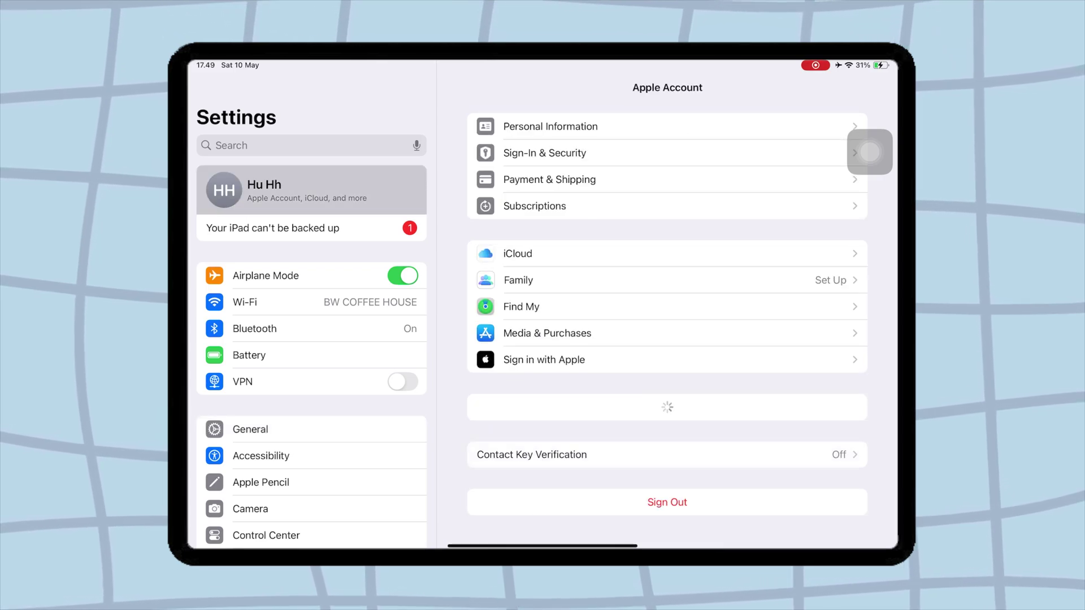
left_click(667, 254)
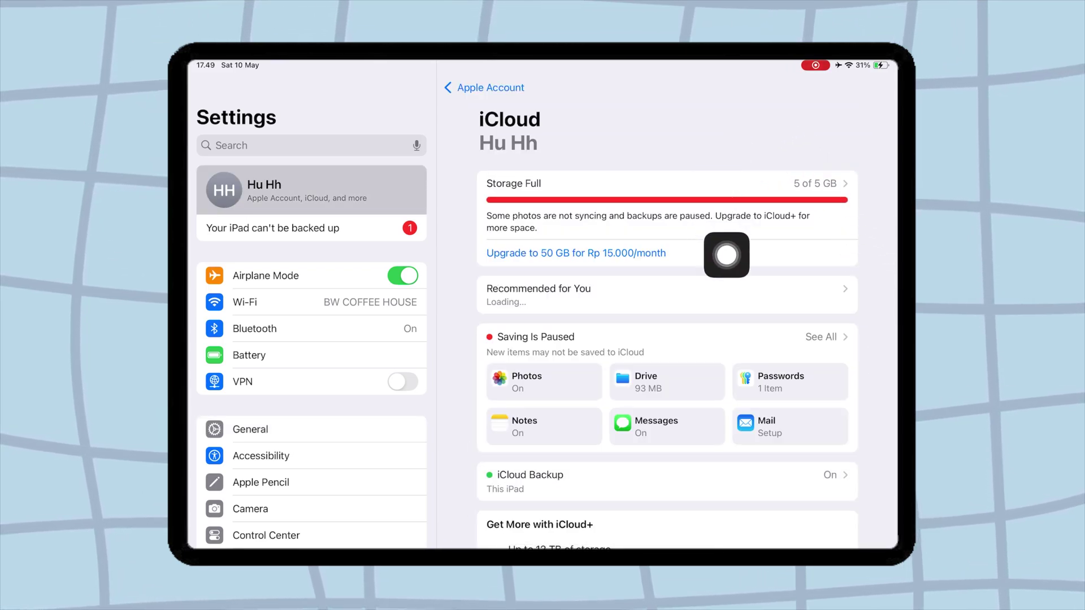
key("Escape")
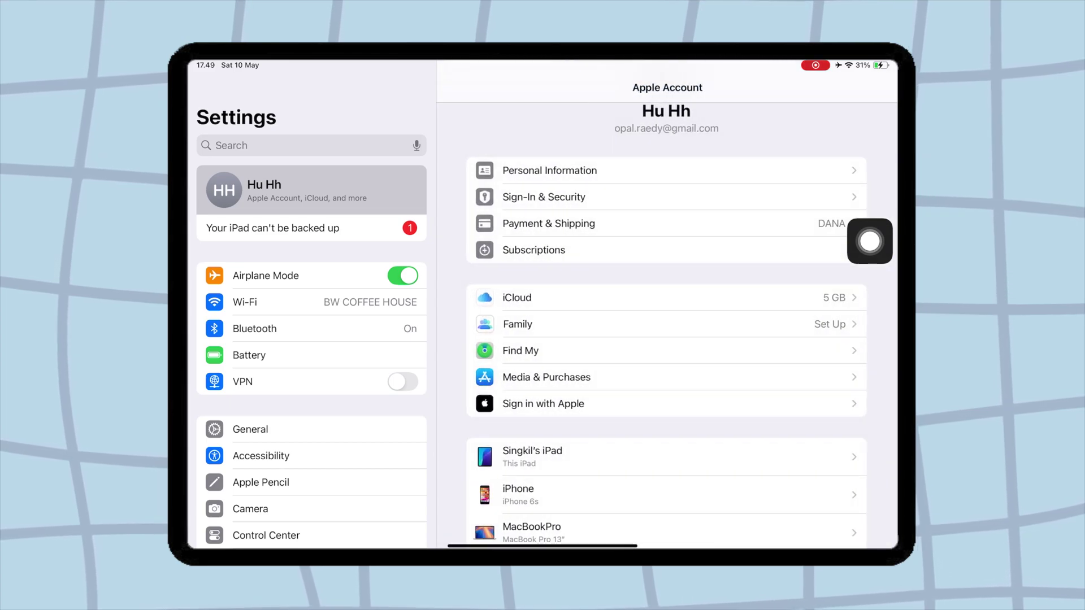
scroll(667, 340, "down", 5)
scroll(667, 339, "up", 3)
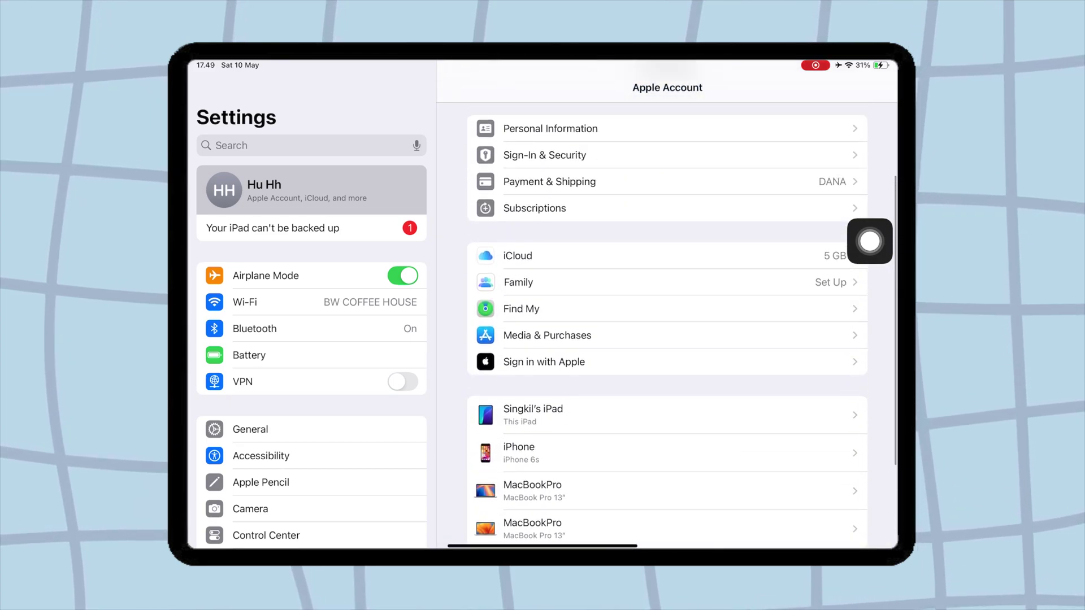
left_click(667, 256)
scroll(668, 339, "down", 6)
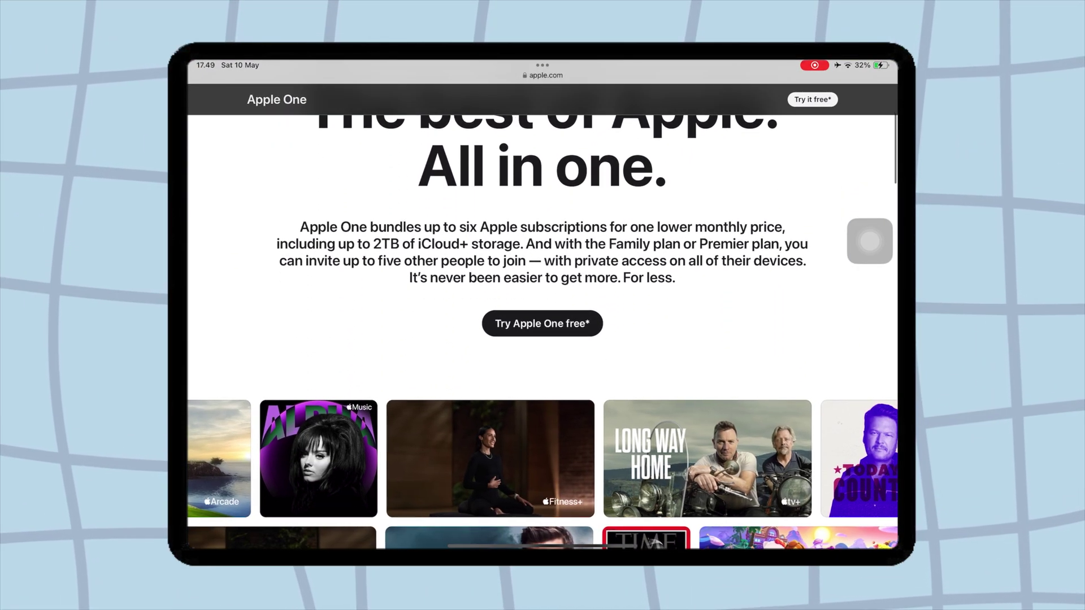
scroll(542, 339, "up", 2)
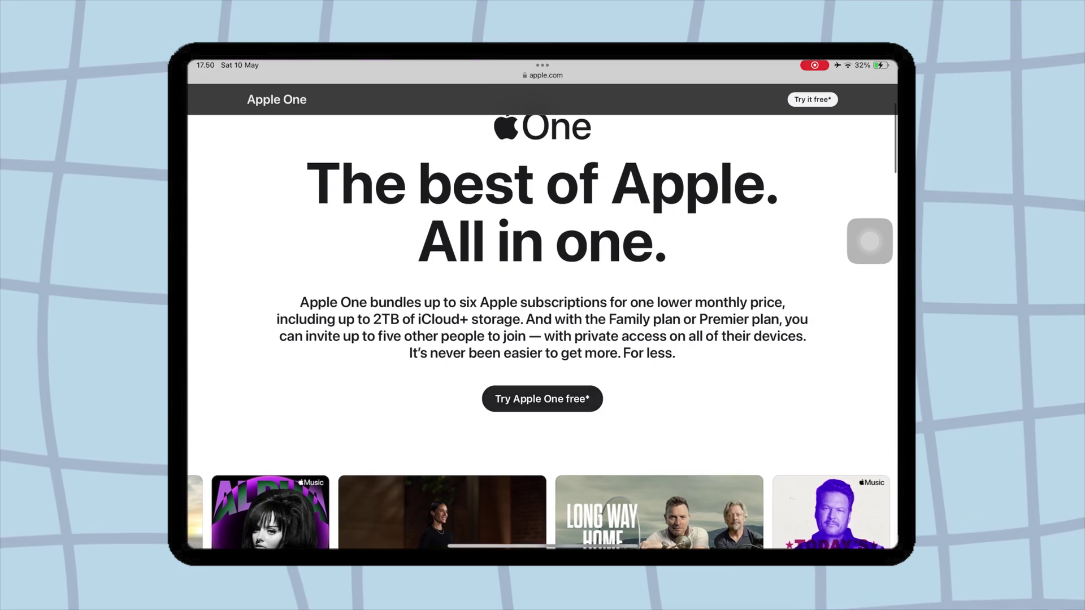
Start the Apple One free trial so the offer hands off to the App Store
left_click(543, 399)
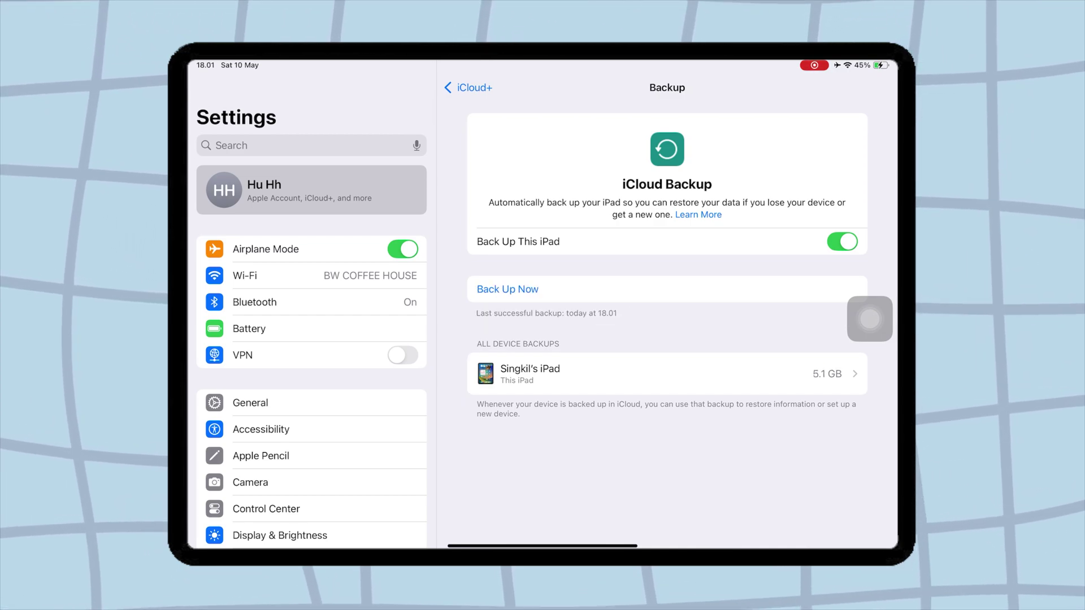
Swipe across the Settings view after the iCloud backup finishes at 18.01
left_click_drag(615, 264, 870, 328)
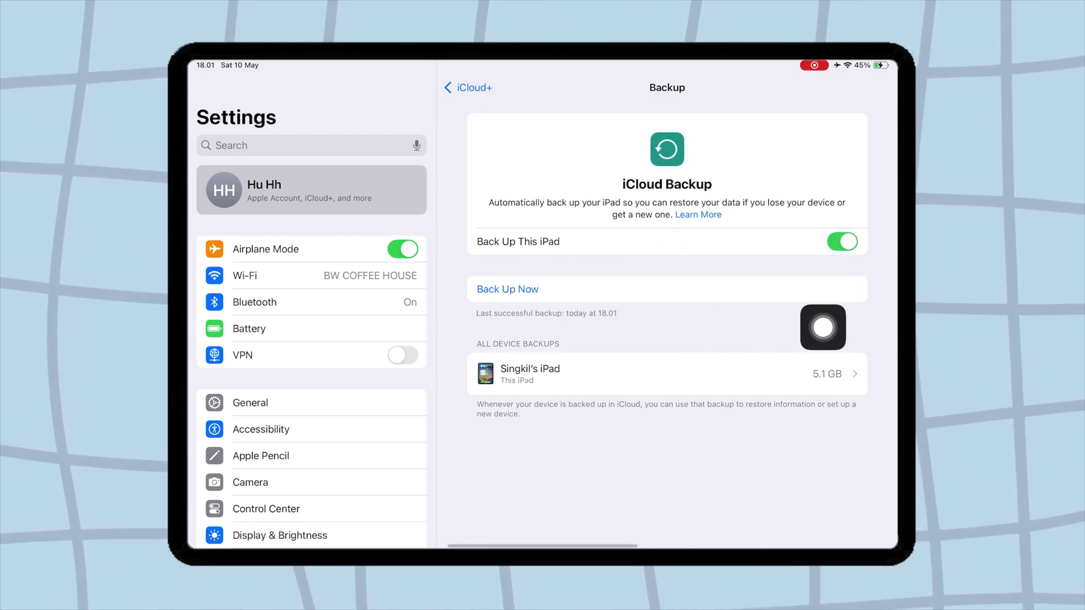
From General, reach Transfer or Reset iPad and begin Erase All Content and Settings
left_click(250, 403)
scroll(667, 339, "down", 5)
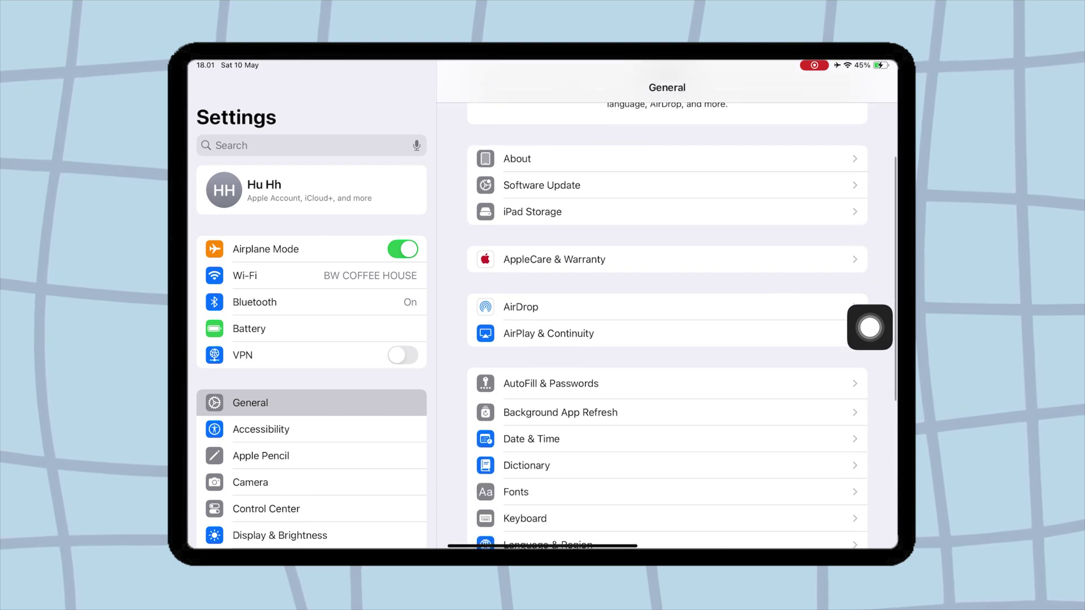
scroll(667, 339, "down", 5)
scroll(668, 339, "down", 3)
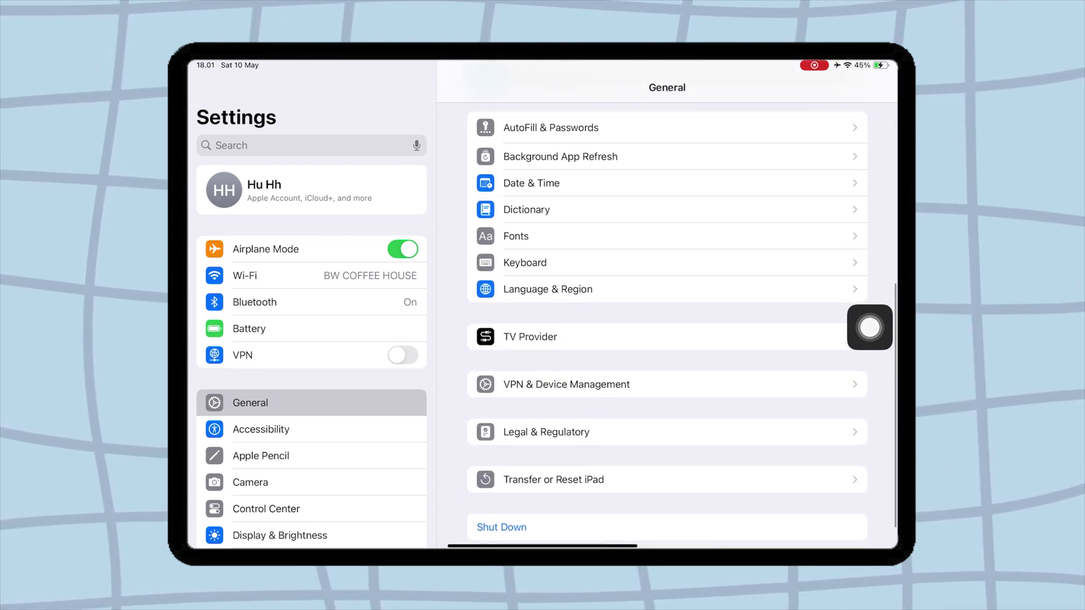
left_click(667, 480)
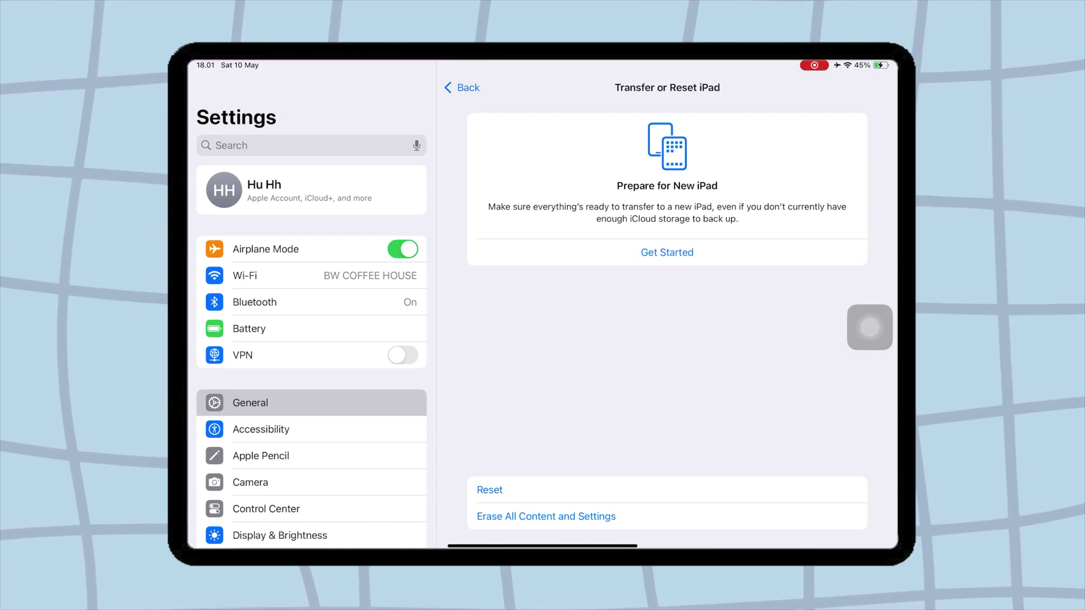
left_click(546, 516)
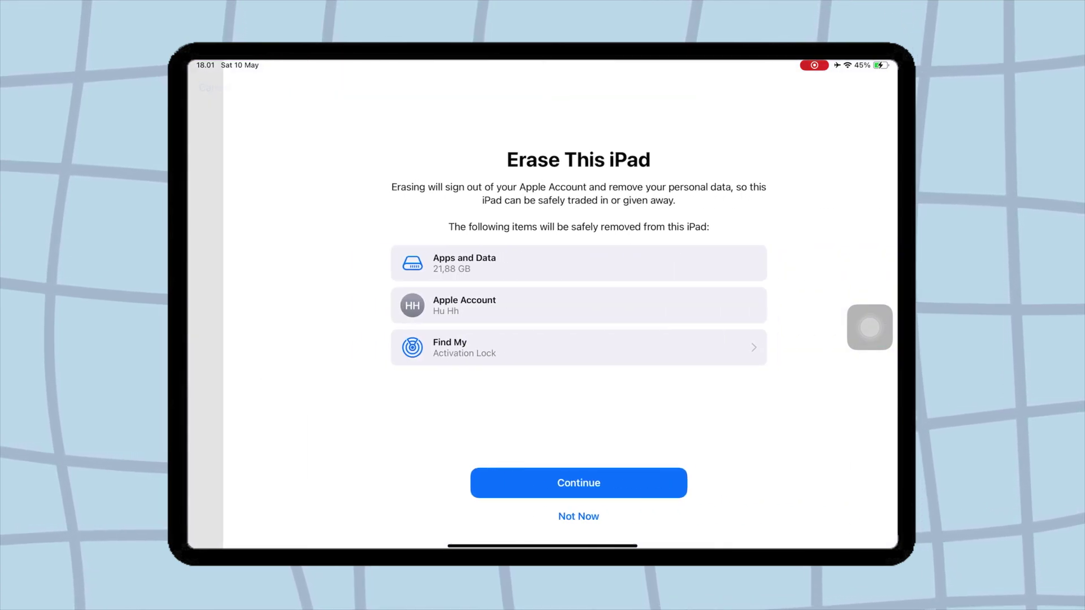
Confirm Erase iPad so the device wipes and runs through setup again
left_click(542, 482)
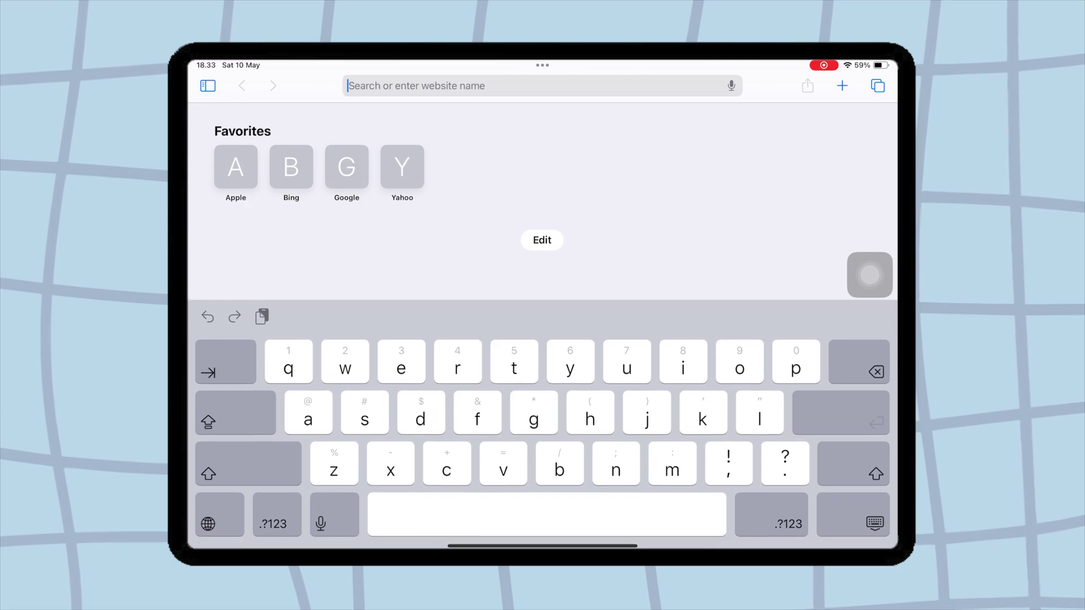
type("applejr.systeme.io")
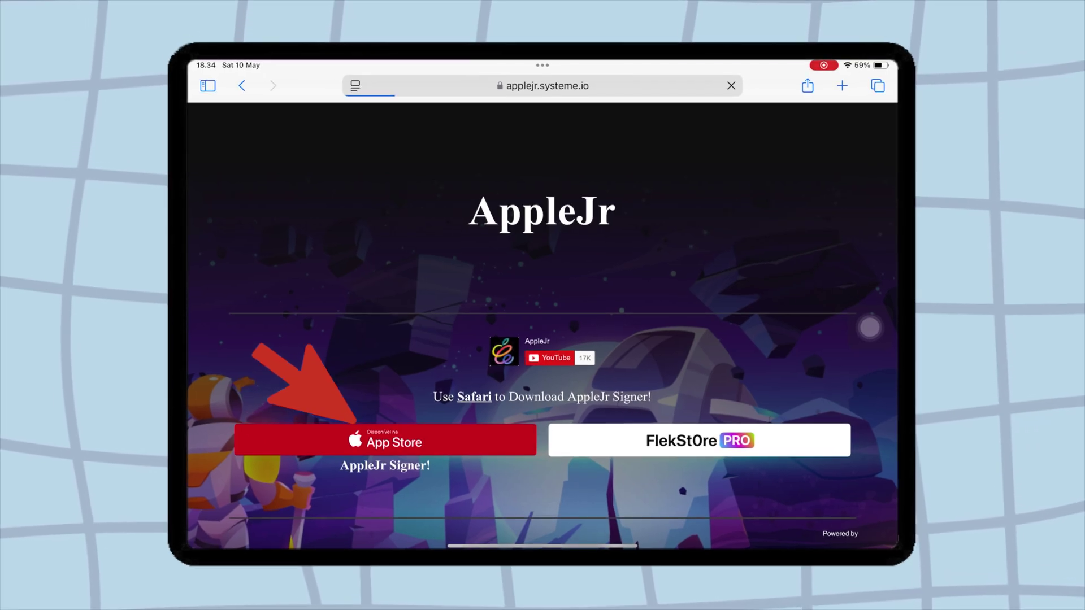
Download the AppleJr Signer configuration profile from applejr.systeme.io and allow it
left_click(386, 462)
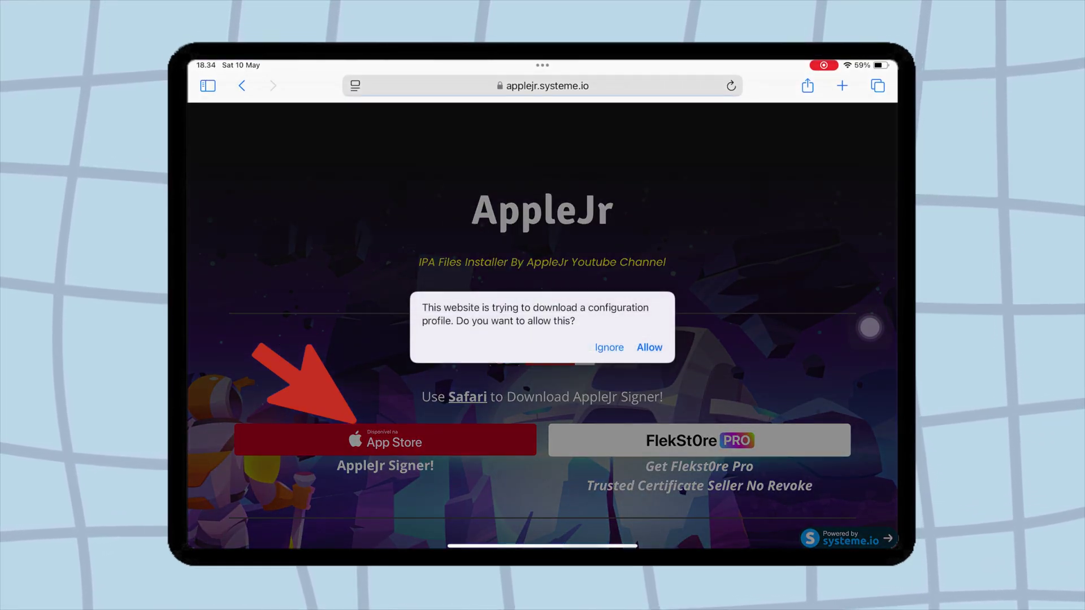
left_click(650, 348)
left_click(542, 338)
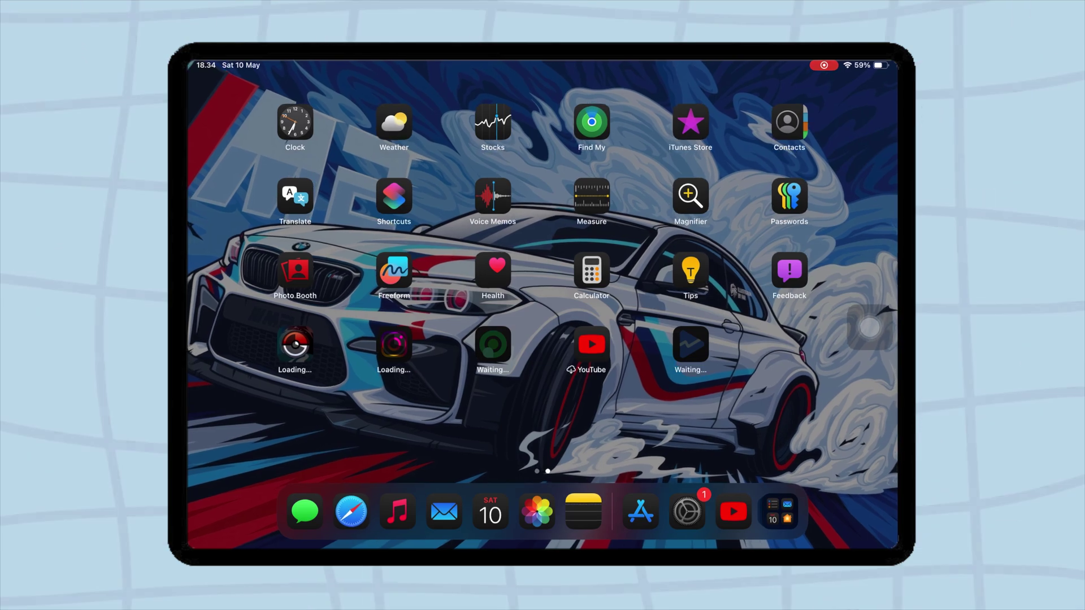
Install the pending AppleJR profile from Settings and close the installed notice
left_click(686, 512)
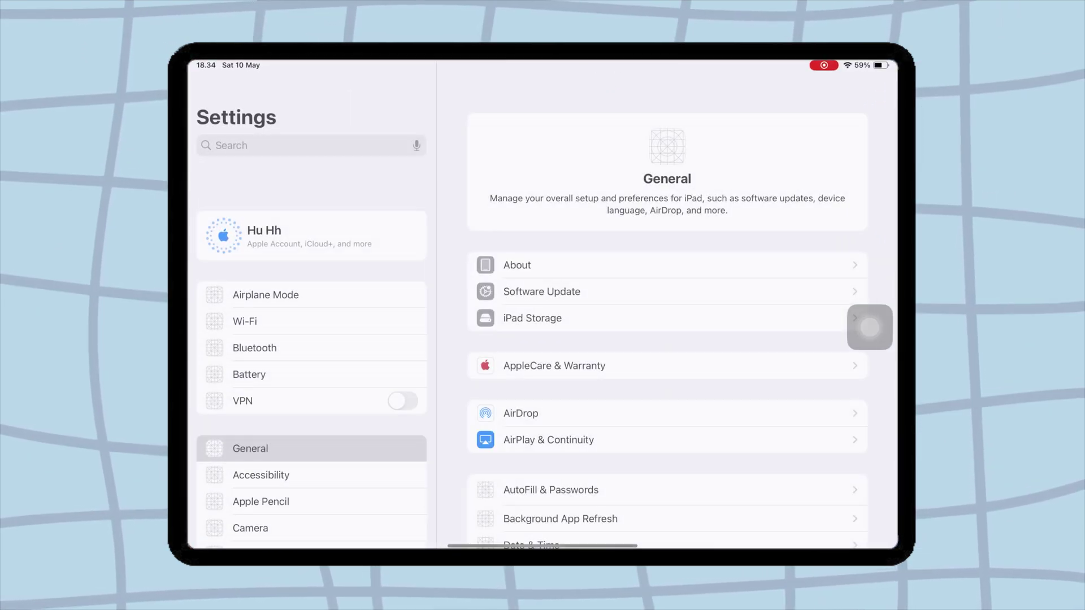
left_click(280, 249)
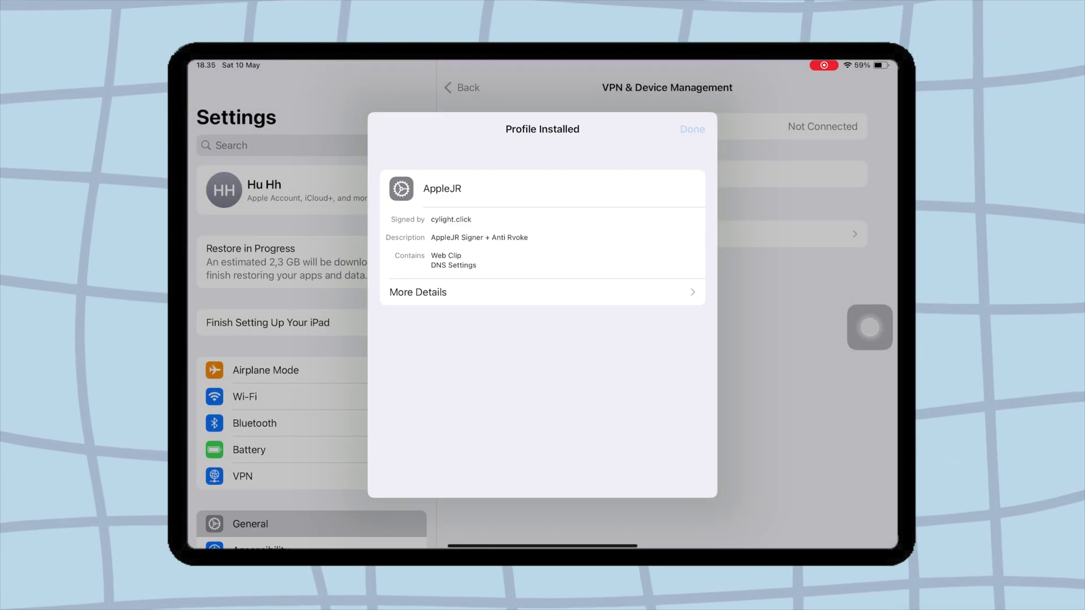
left_click(692, 129)
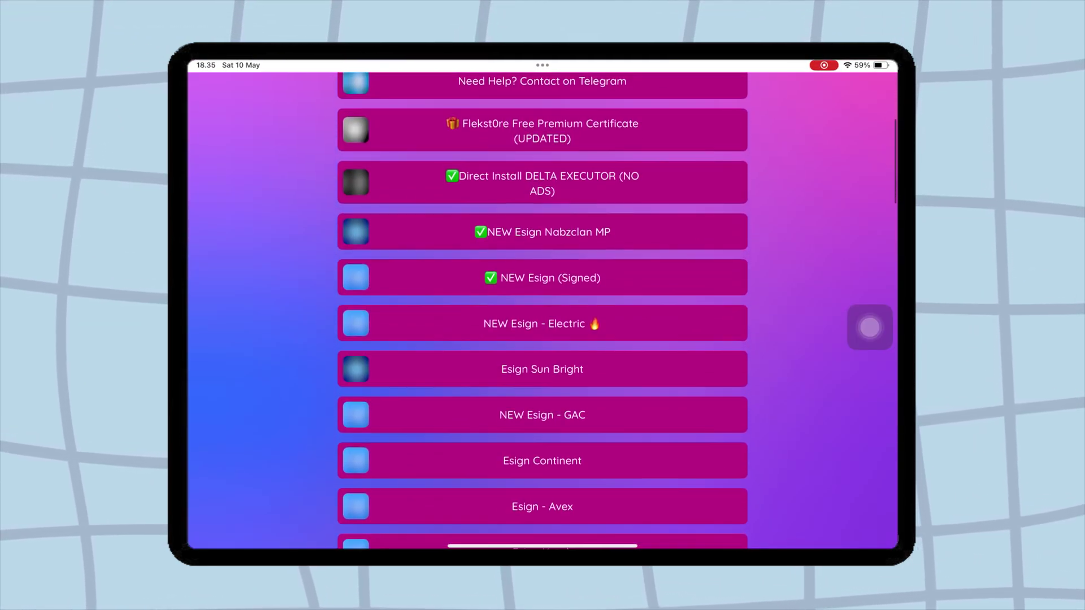
scroll(543, 339, "down", 1)
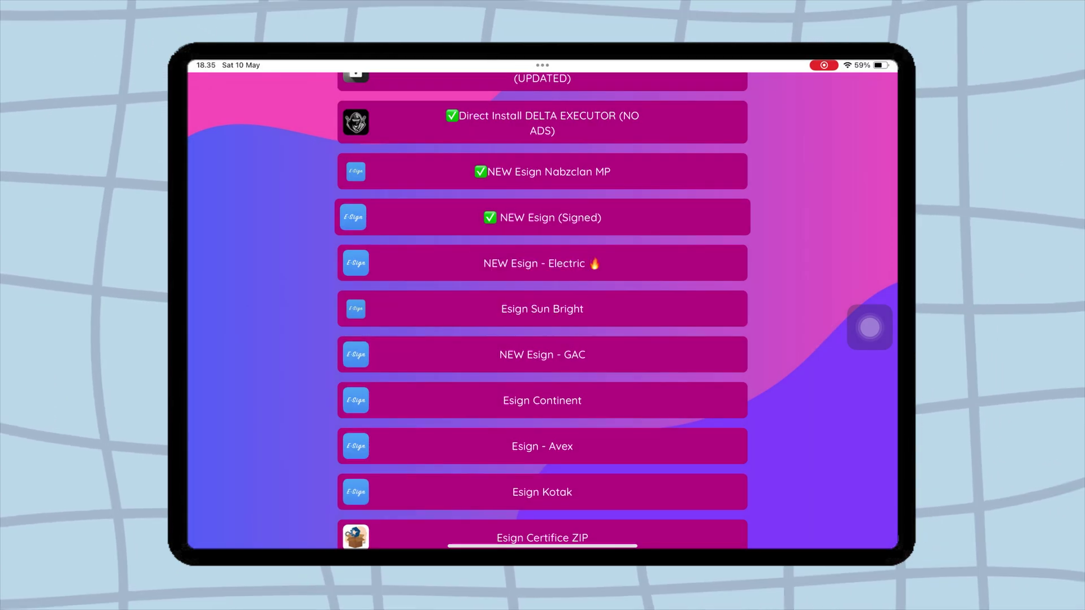
Start installing the NEW Esign (Signed) build from the AppleJR page
left_click(542, 217)
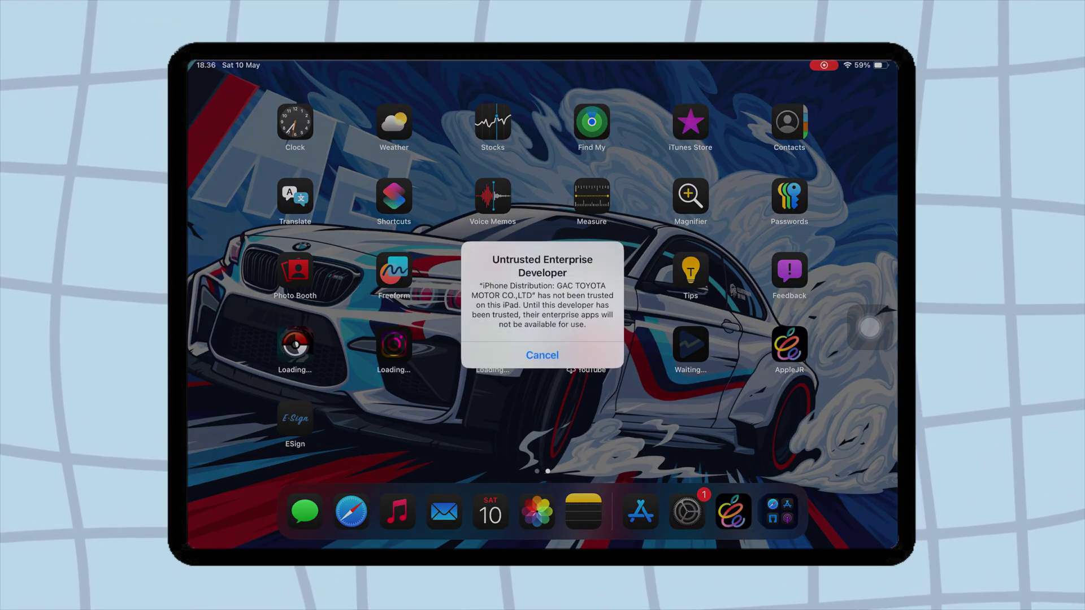
Trust the GAC TOYOTA MOTOR CO.,LTD developer in Device Management and allow the restart
left_click(542, 355)
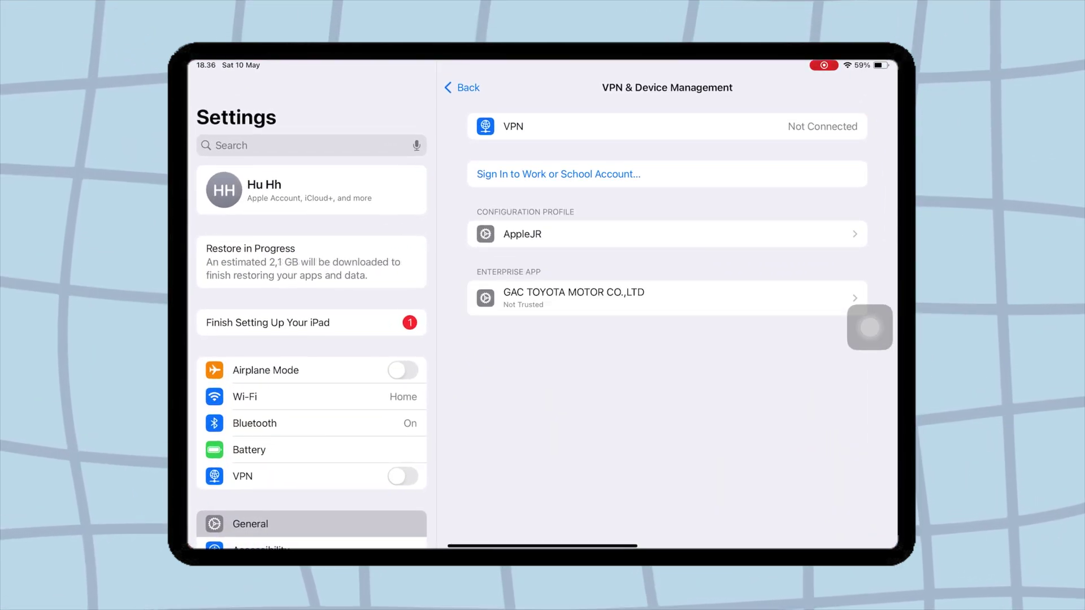
left_click(666, 298)
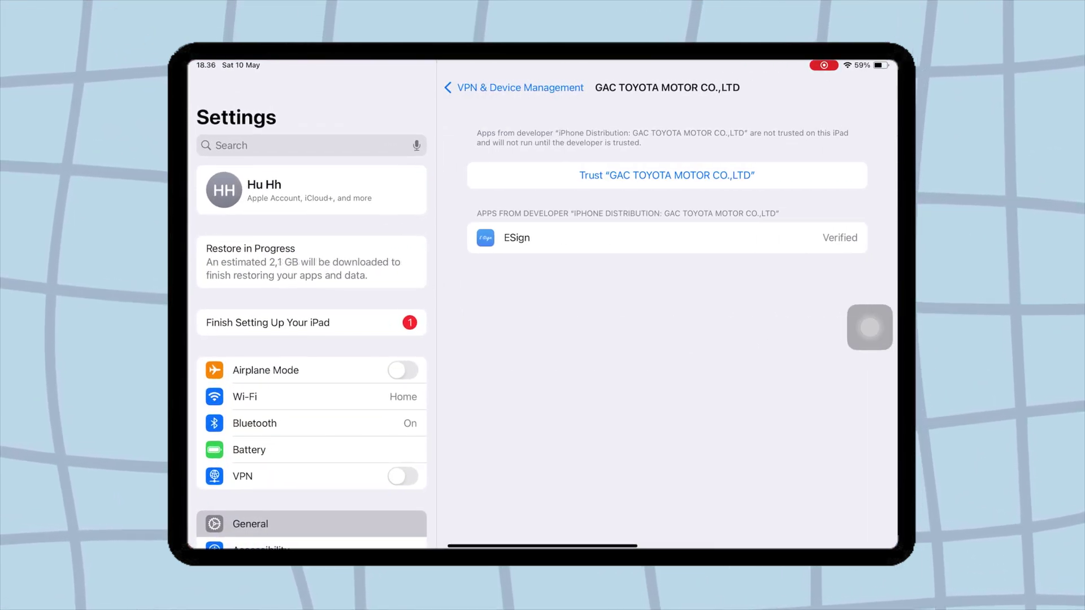
left_click(666, 175)
left_click(543, 333)
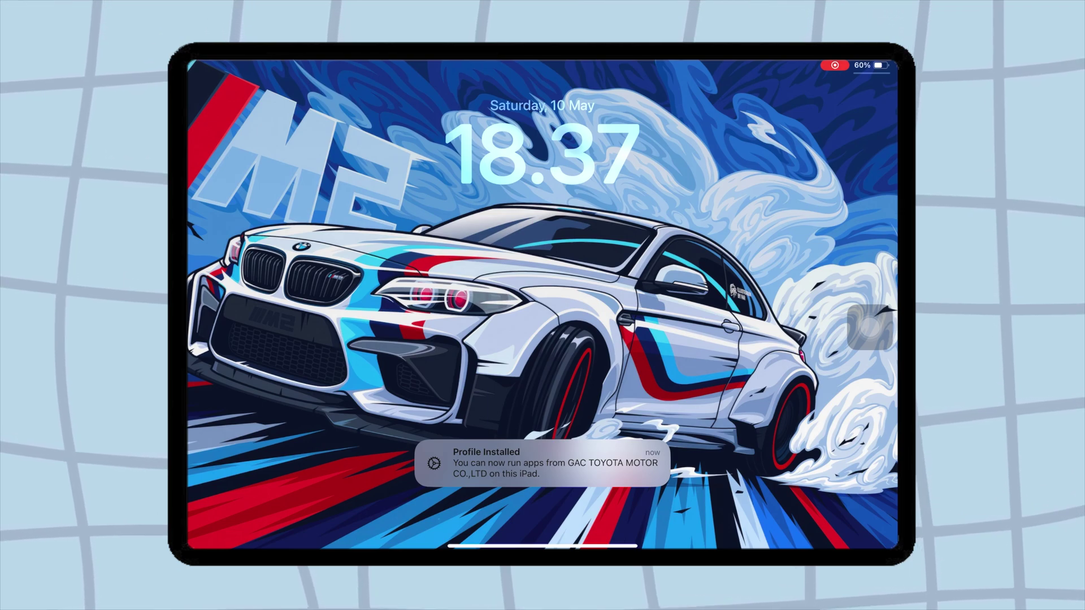
Unlock the iPad, dismiss the update alert and launch ESign from the second page
left_click(543, 508)
left_click(543, 335)
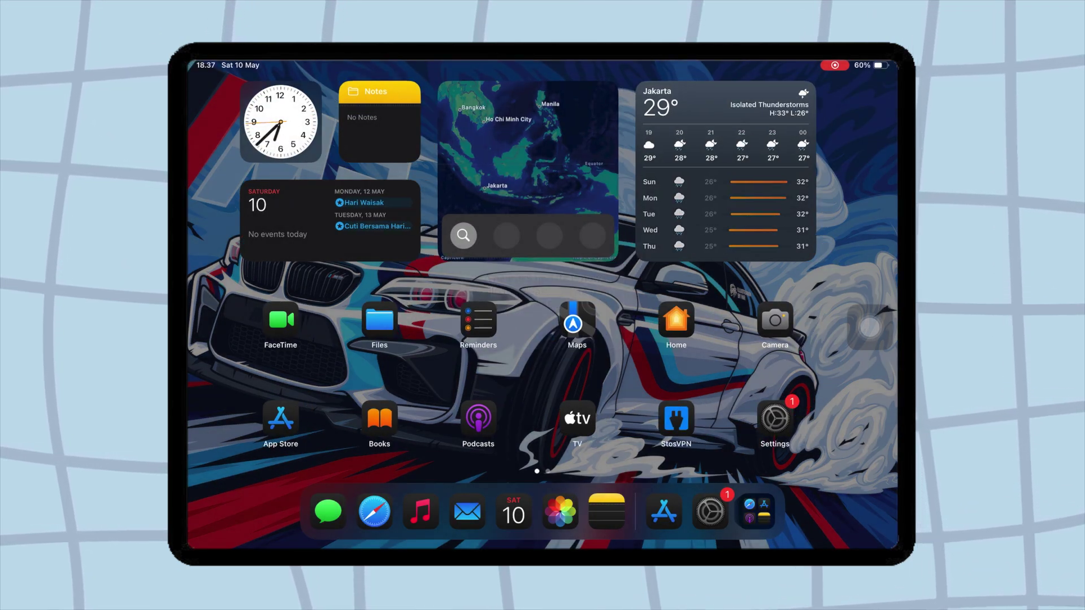
left_click_drag(764, 382, 339, 381)
left_click(780, 356)
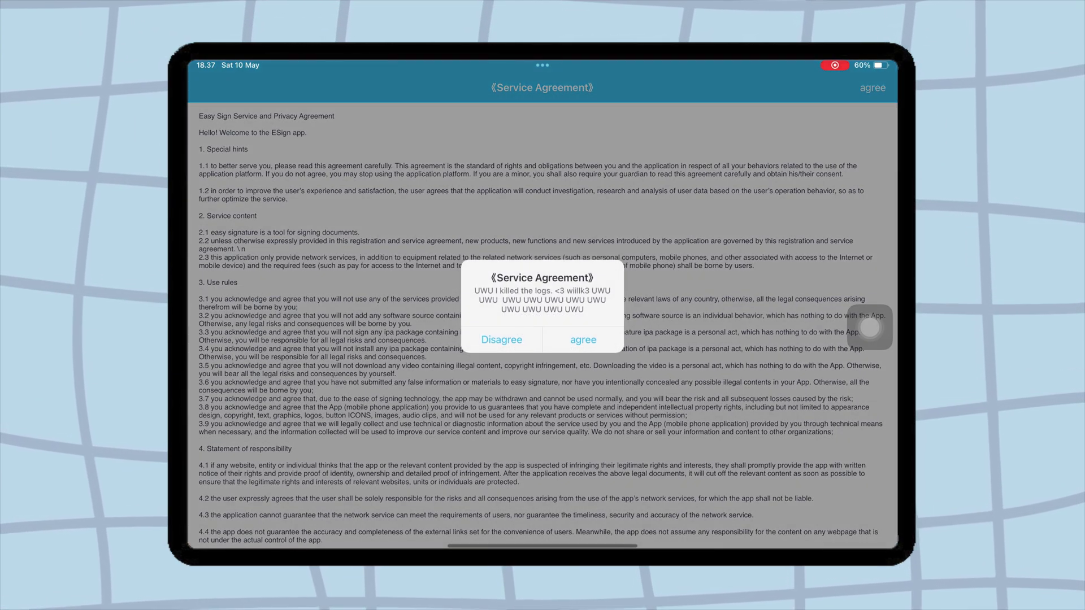
Accept the ESign service agreement to reach its file list
left_click(610, 347)
left_click(872, 87)
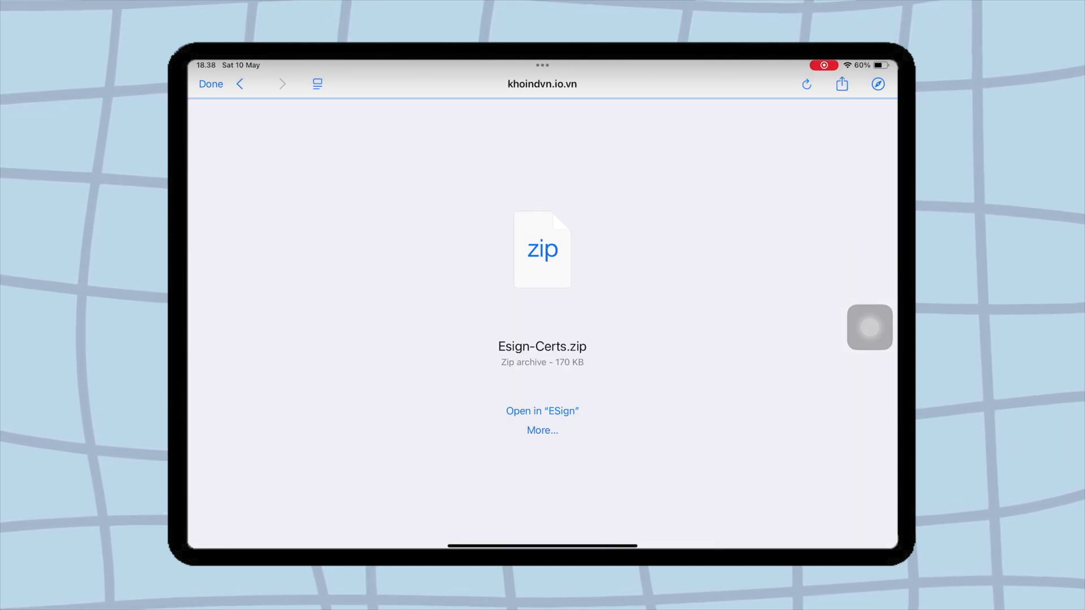
Unzip Esign-Certs.zip into the Esign-Certs folder of eight certificates
left_click(543, 410)
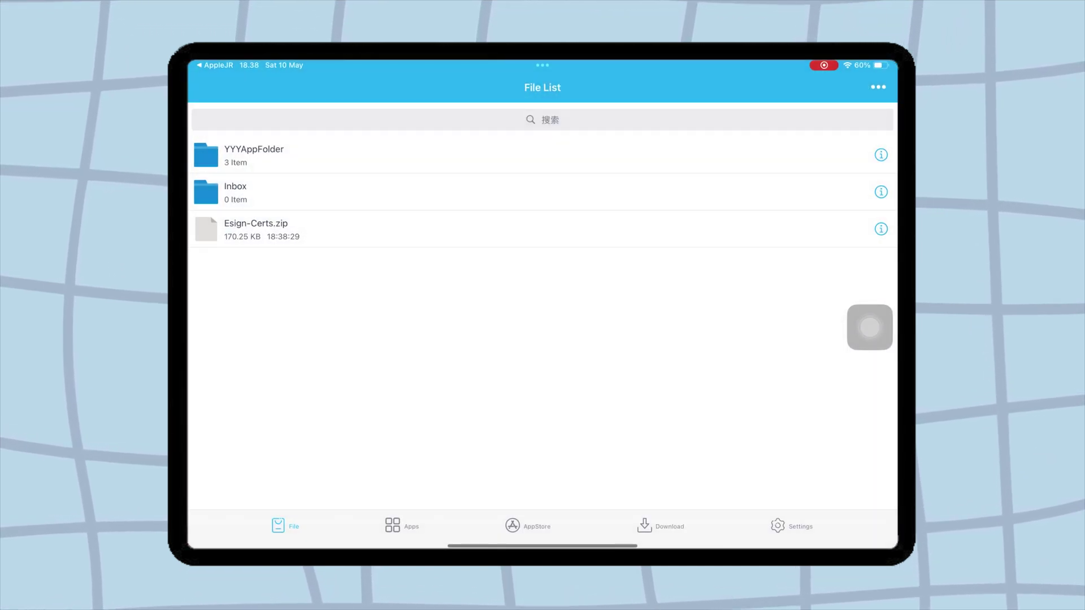
left_click(543, 229)
left_click(543, 280)
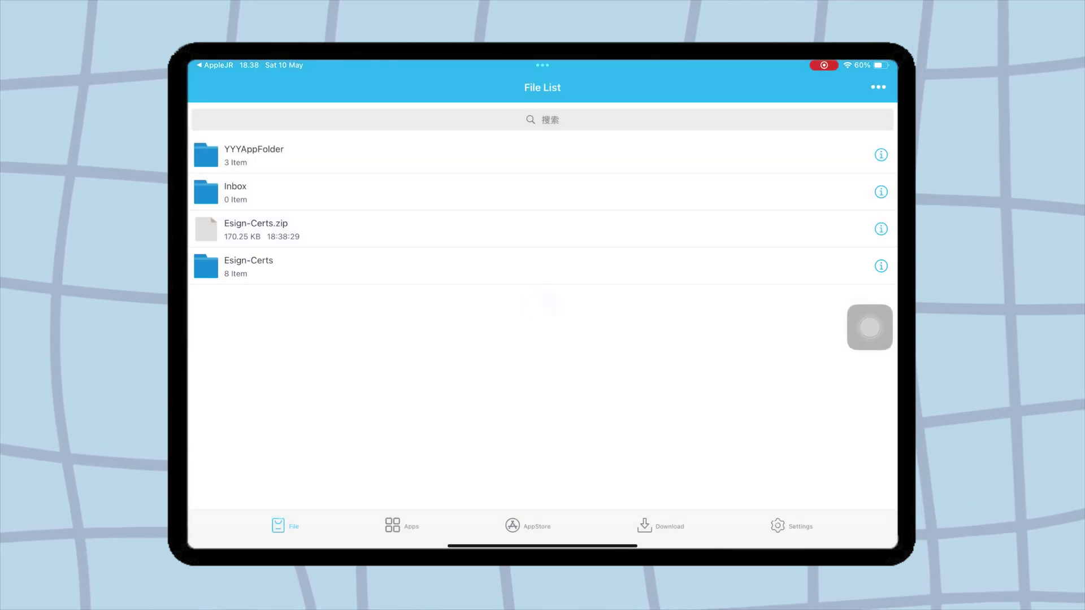
left_click(543, 266)
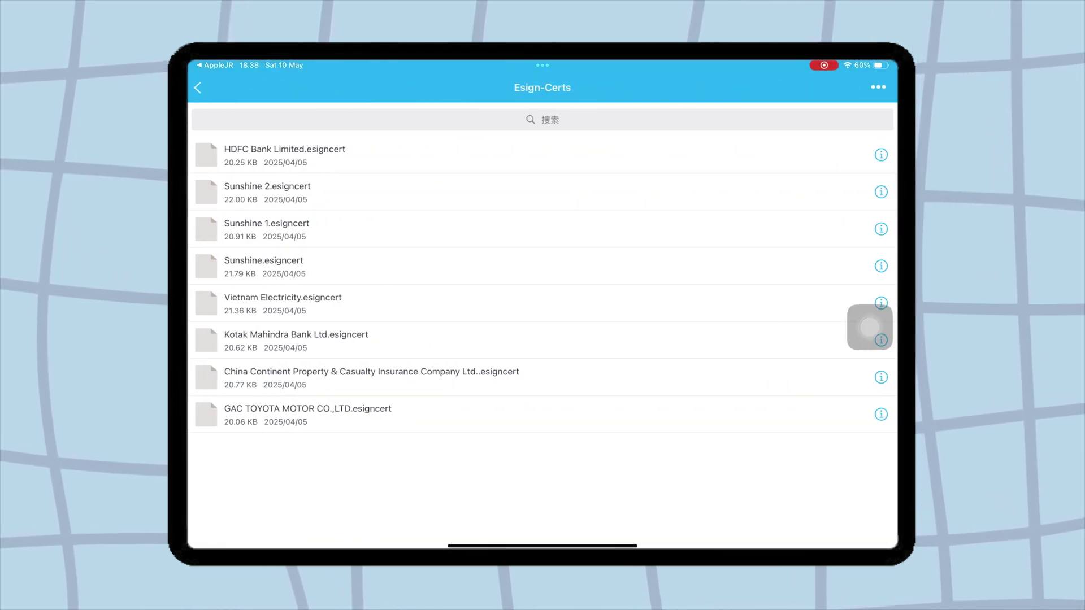
Import the GAC TOYOTA MOTOR CO.,LTD certificate into Certificate Management and return to the file list
left_click(543, 414)
left_click(543, 280)
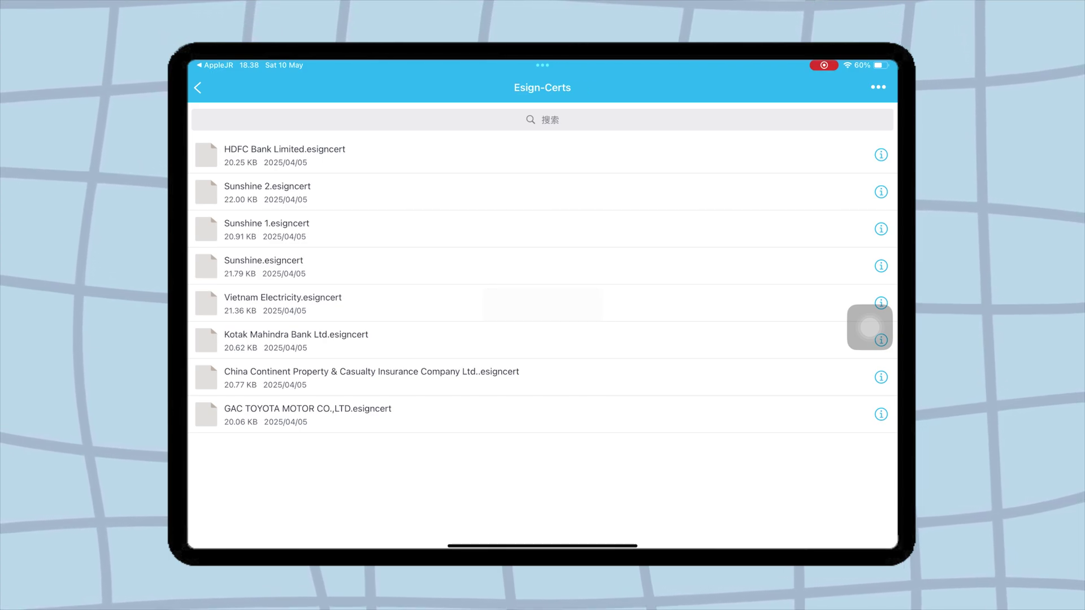
left_click(198, 87)
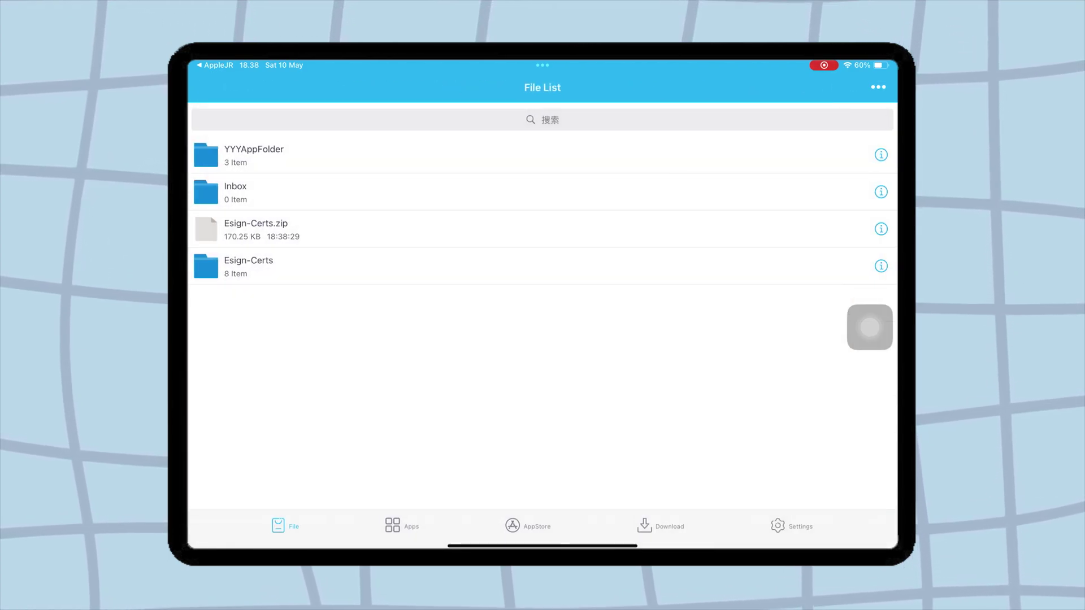
left_click(878, 87)
left_click(852, 149)
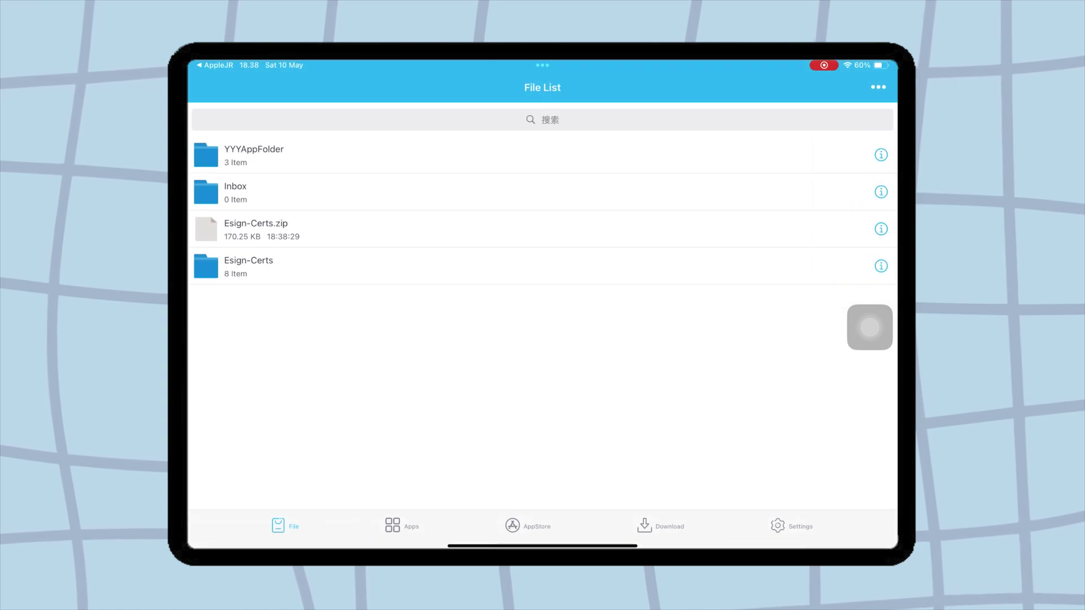
Import Play.ipa from iCloud Drive Downloads into ESign's file list
left_click(456, 131)
left_click(361, 273)
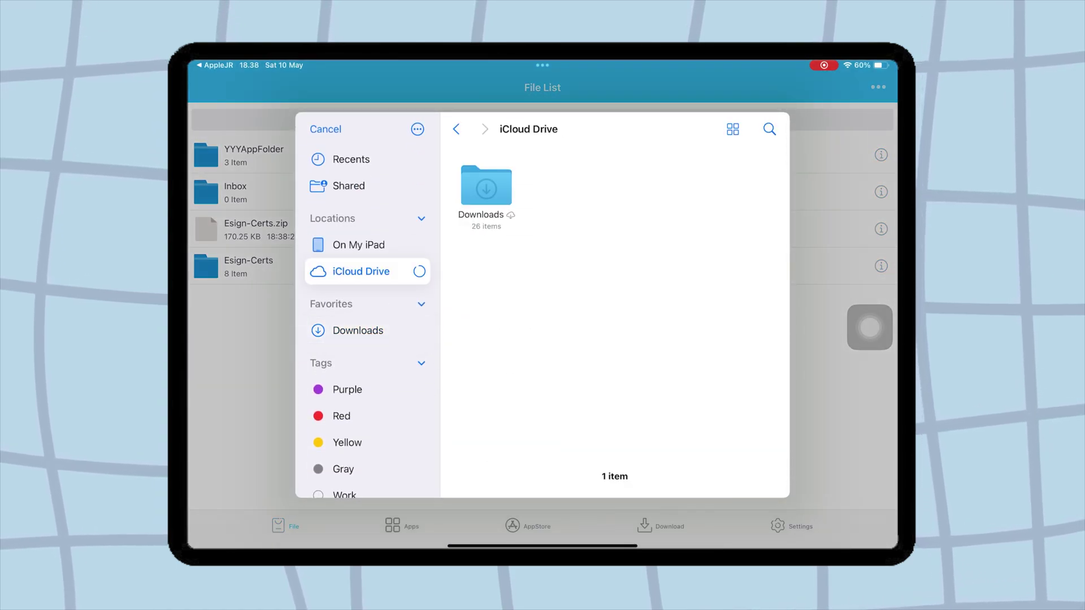
left_click(359, 331)
scroll(614, 322, "down", 10)
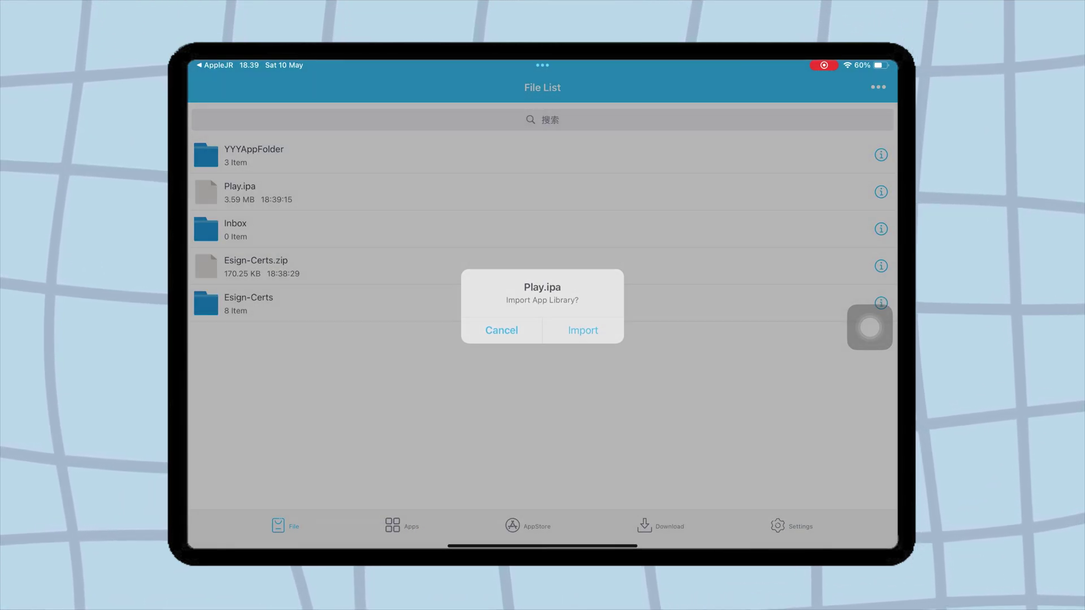
left_click(576, 317)
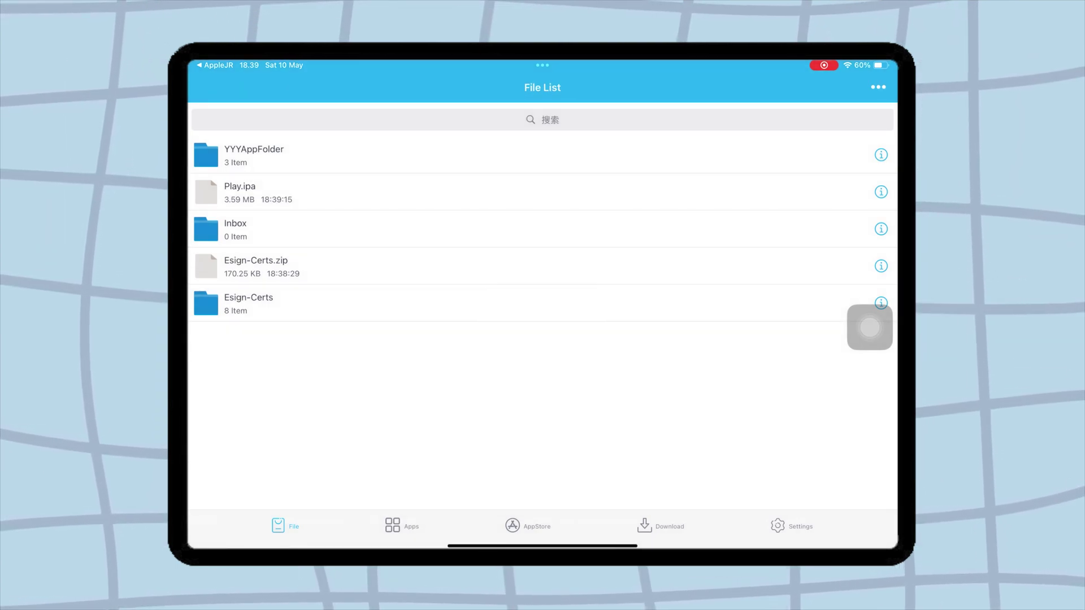
Sign Play! with the GAC TOYOTA certificate and install it onto the Home Screen
left_click(401, 525)
left_click(543, 163)
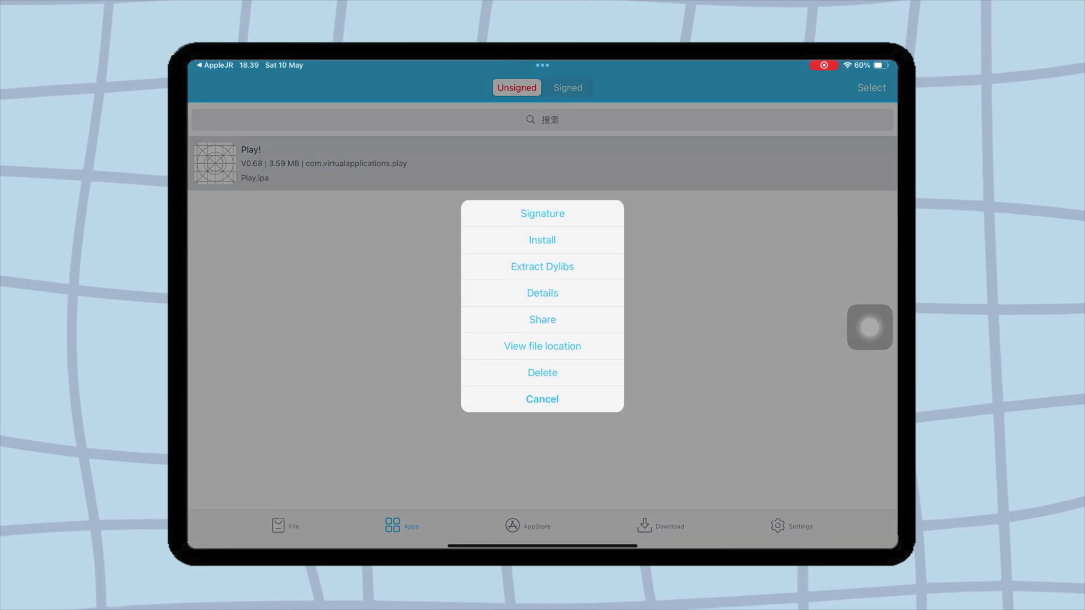
left_click(543, 388)
left_click(543, 164)
left_click(543, 427)
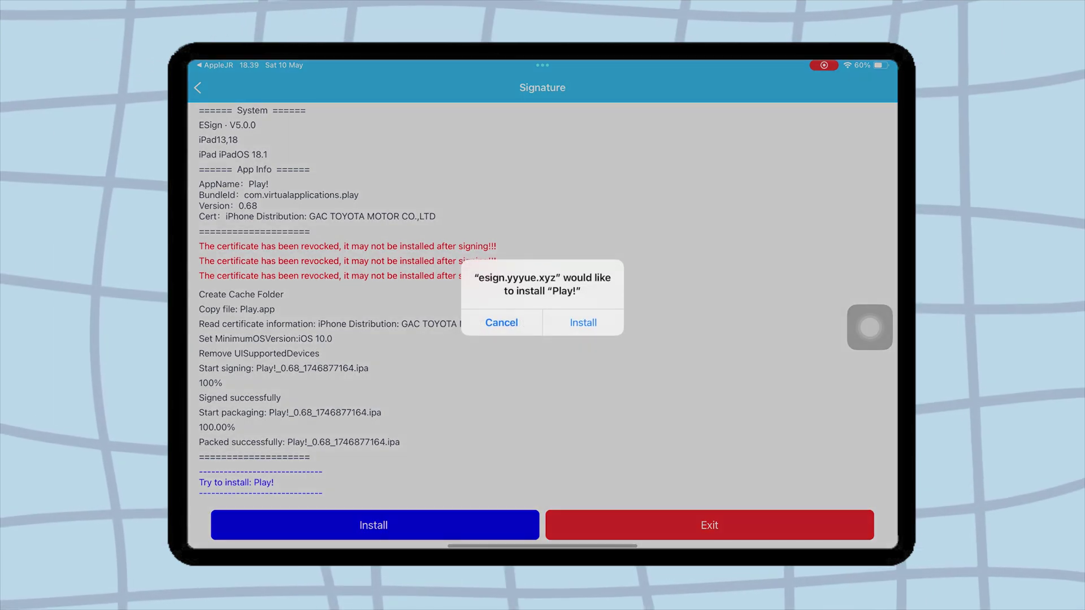
left_click(578, 318)
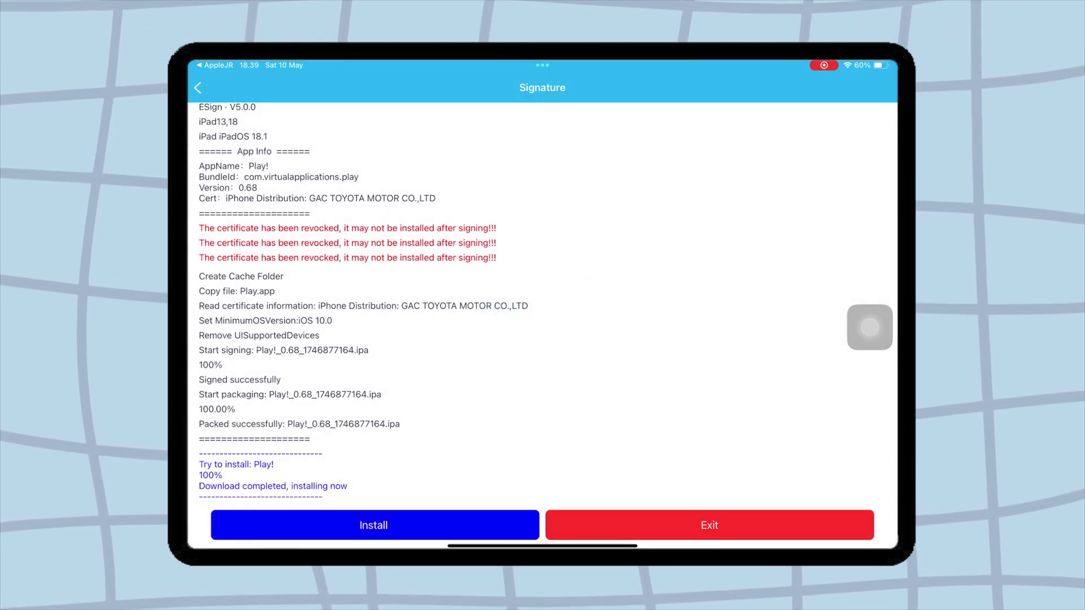
key("super+h")
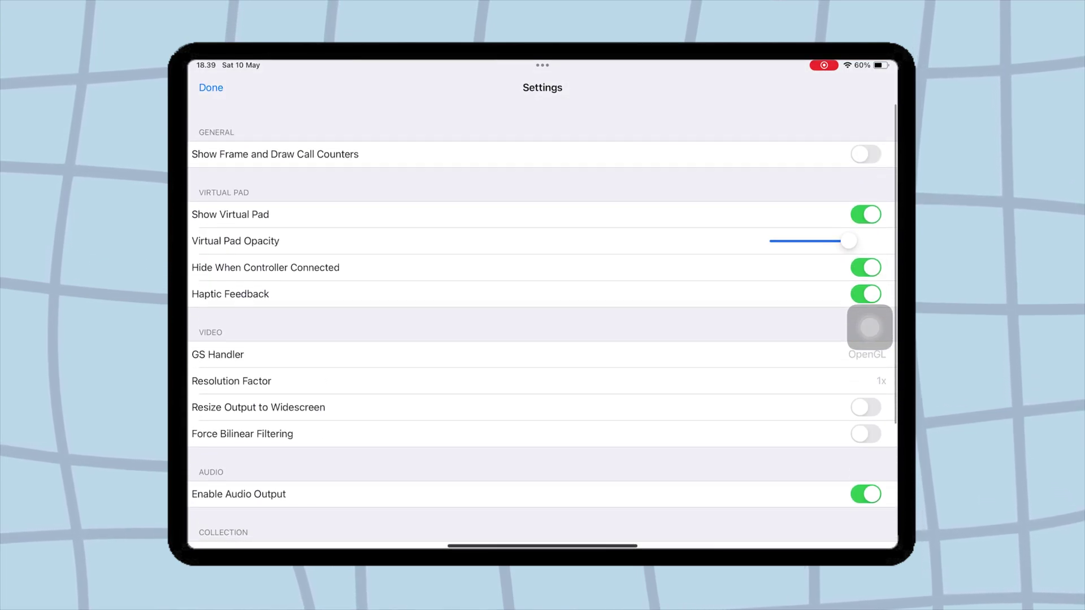
scroll(543, 339, "down", 5)
Close Play!, confirm the signed build in ESign's Signed and Unsigned lists, and return to the file list
key("super+h")
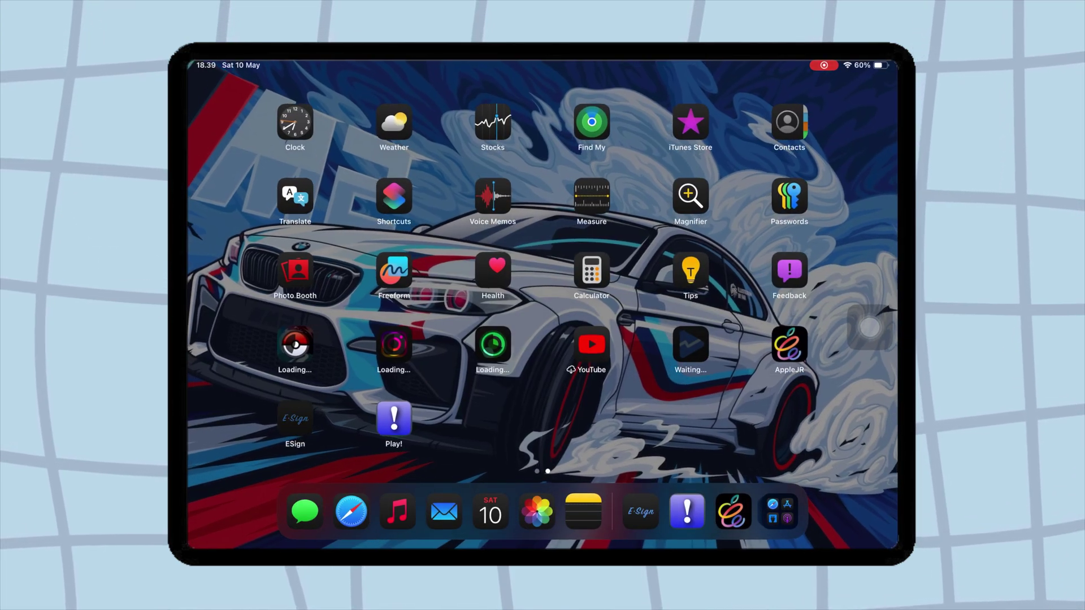
left_click(640, 513)
left_click(709, 525)
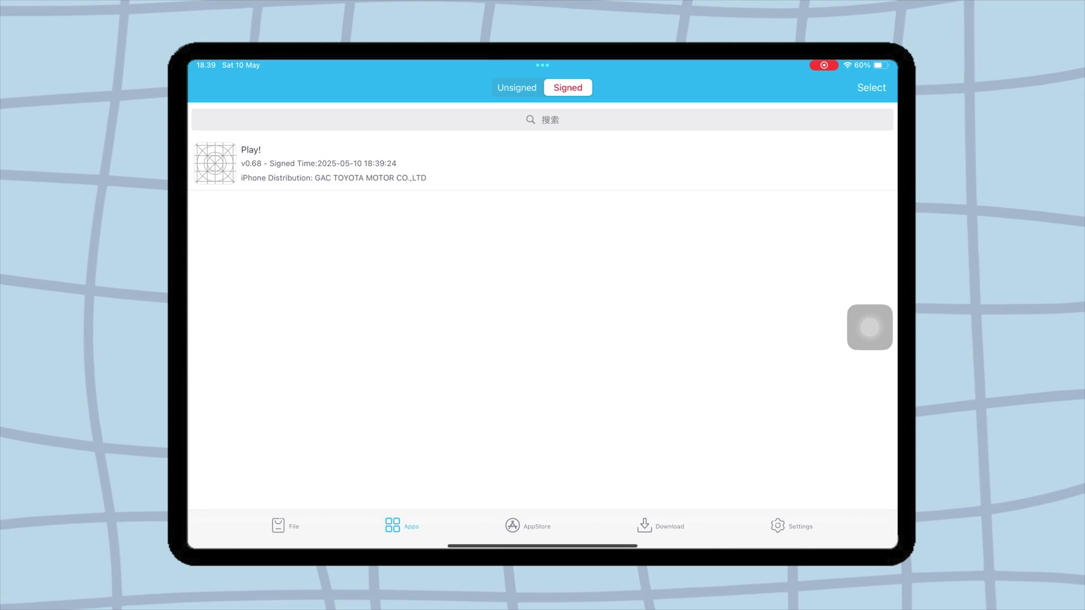
left_click(517, 87)
left_click(284, 526)
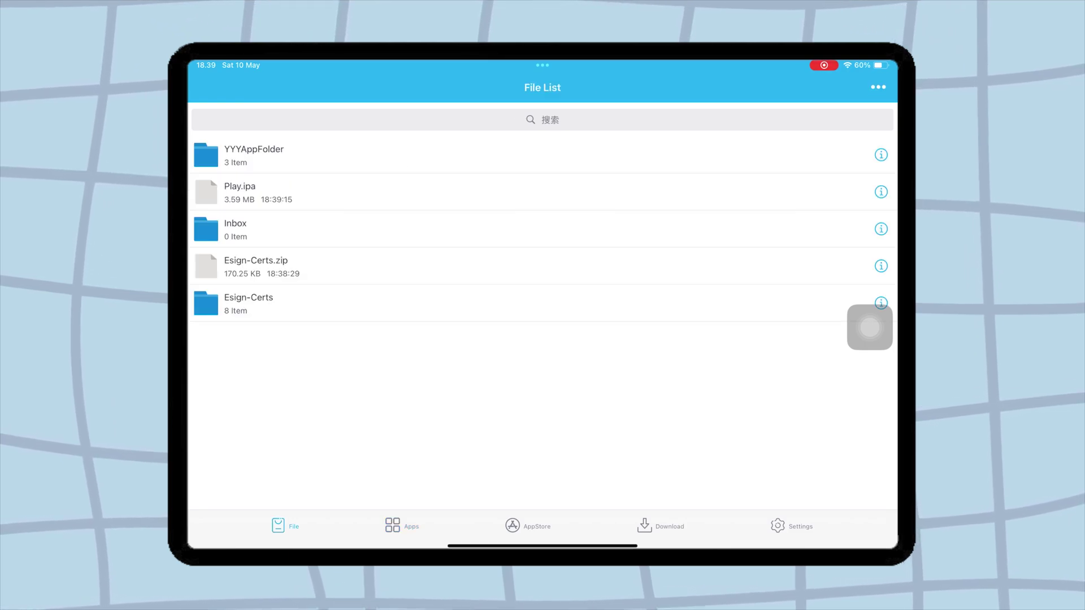